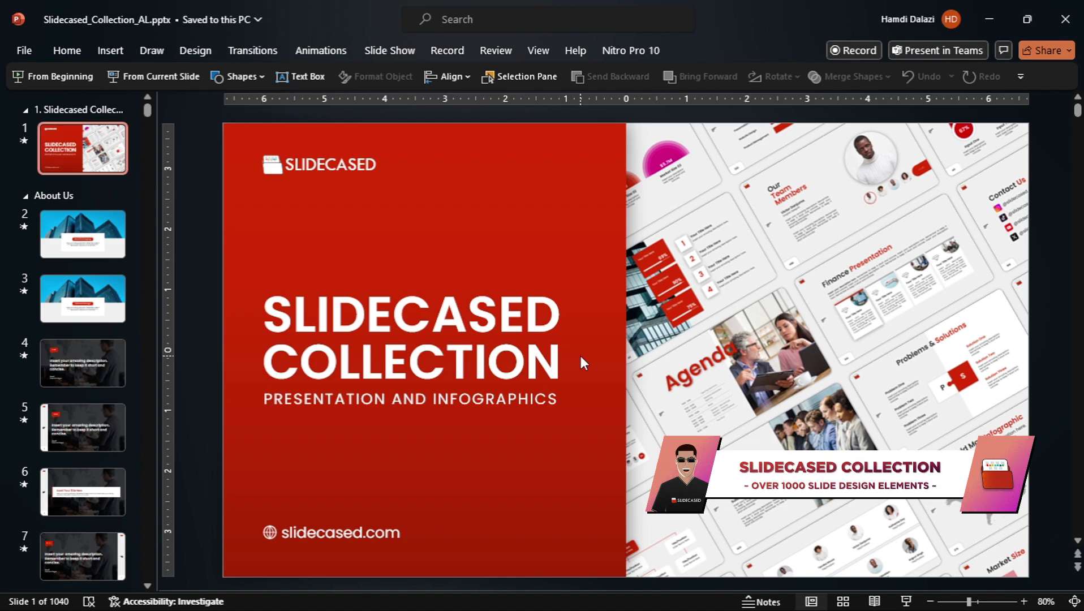
Switch to Slide Sorter and scroll down to the Devices & Mockups slides around 260–265.
left_click(843, 601)
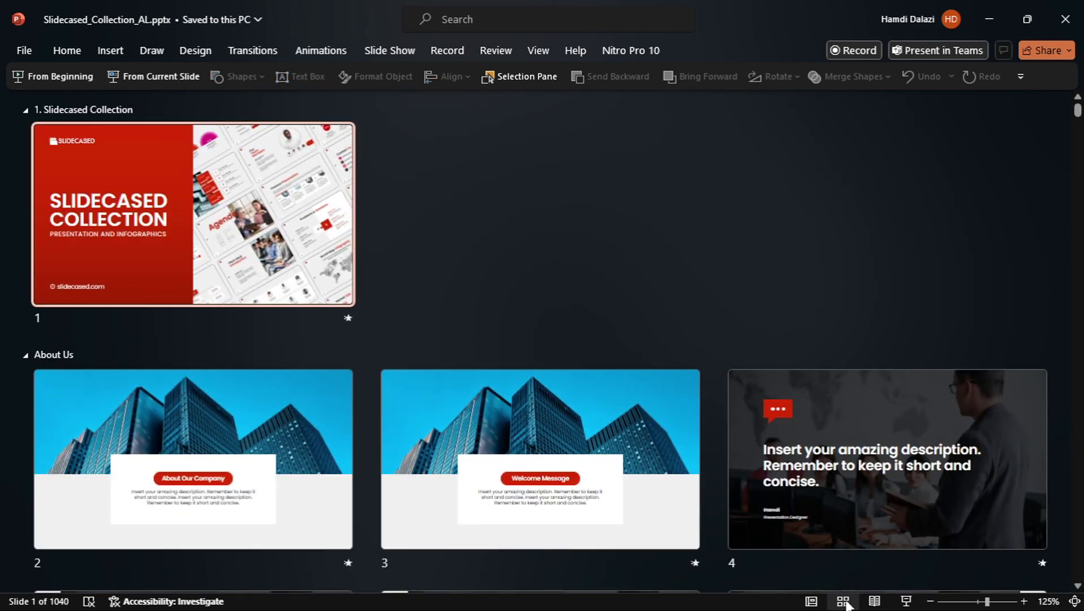
scroll(579, 423, "down", 10)
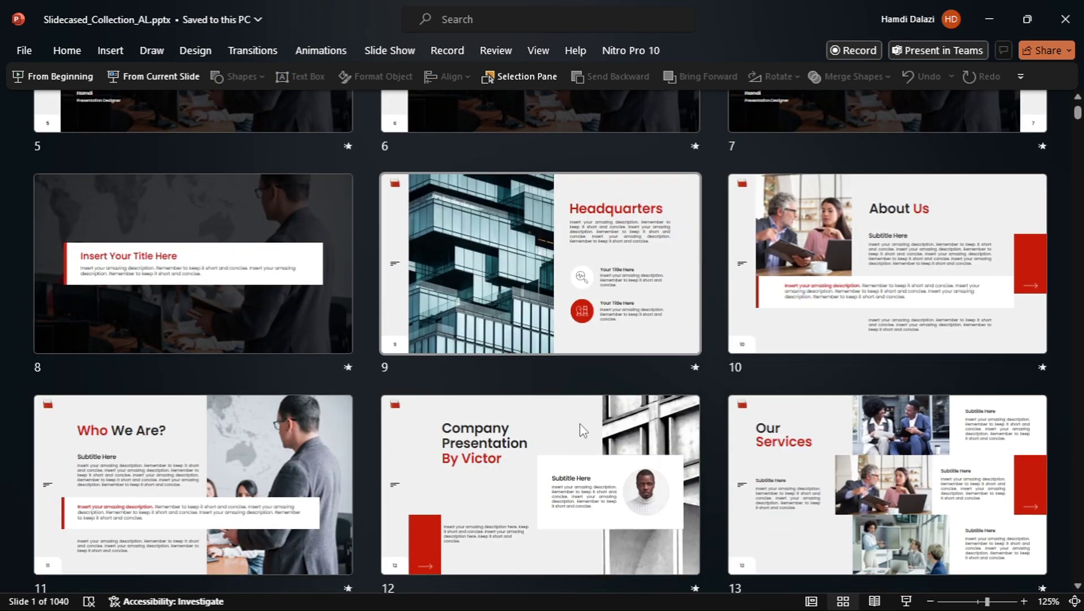
scroll(580, 430, "down", 15)
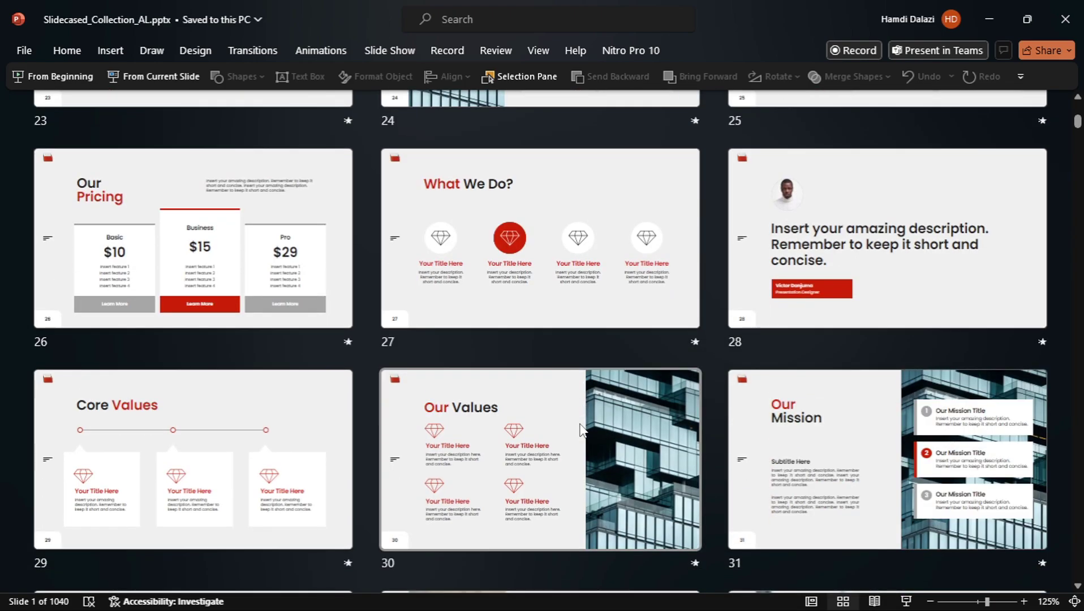
scroll(580, 423, "down", 12)
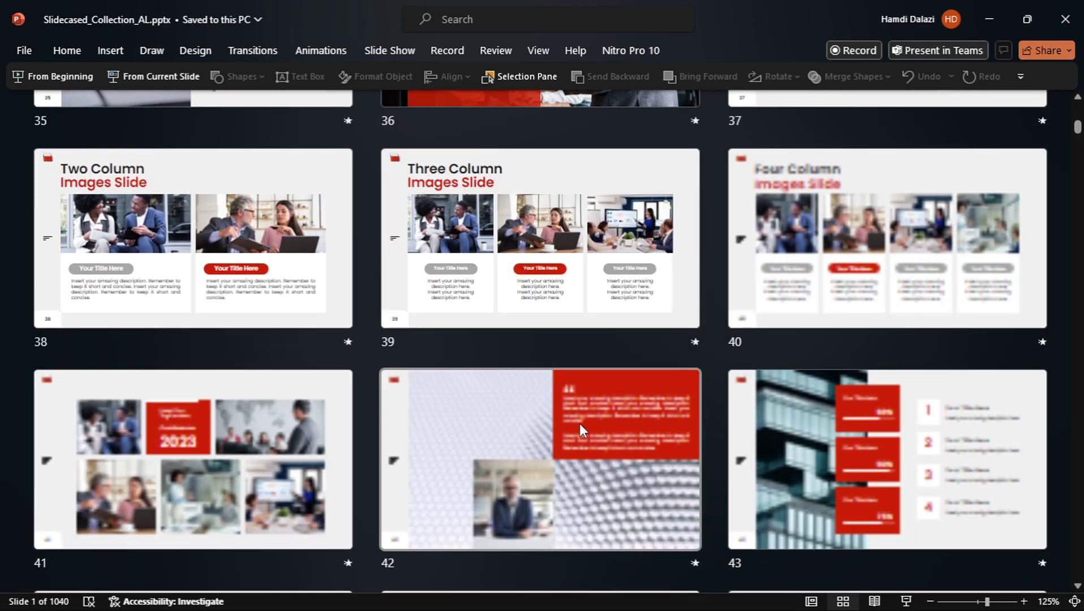
scroll(579, 424, "down", 9)
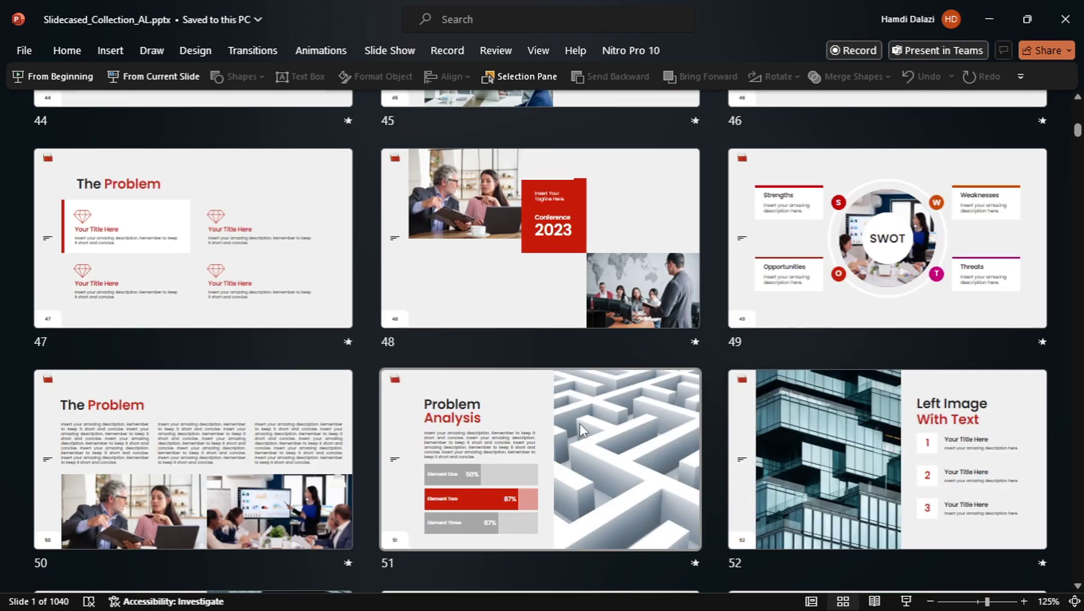
scroll(579, 430, "down", 12)
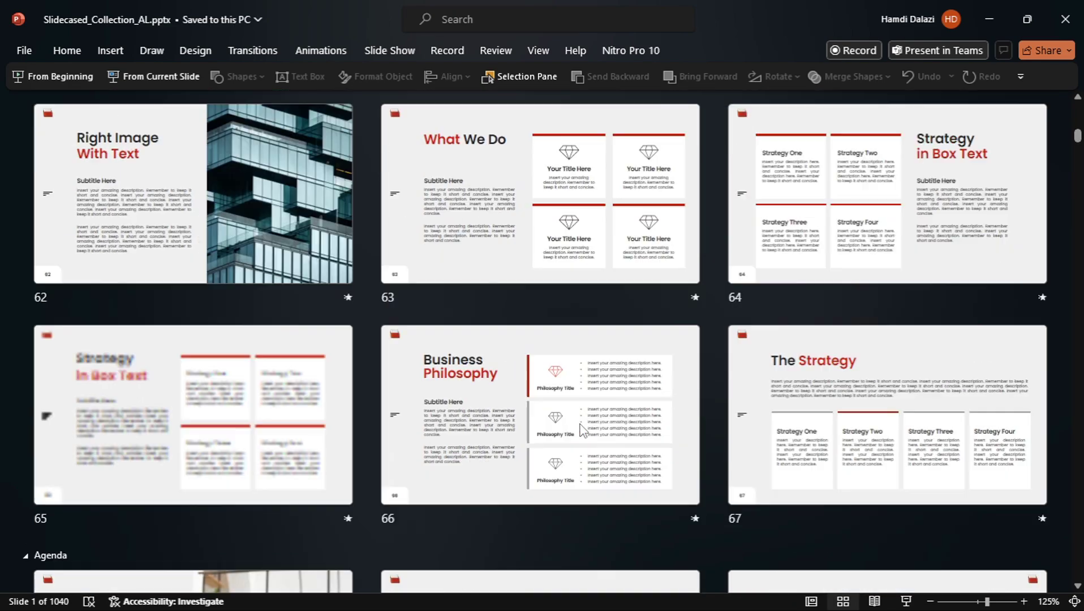
scroll(582, 430, "down", 18)
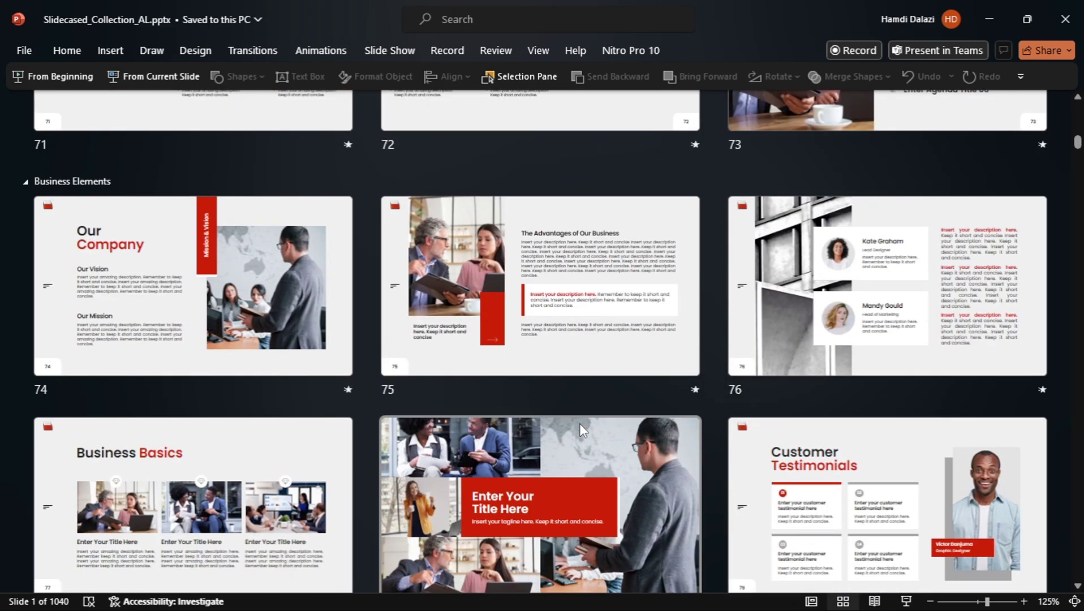
scroll(583, 430, "down", 15)
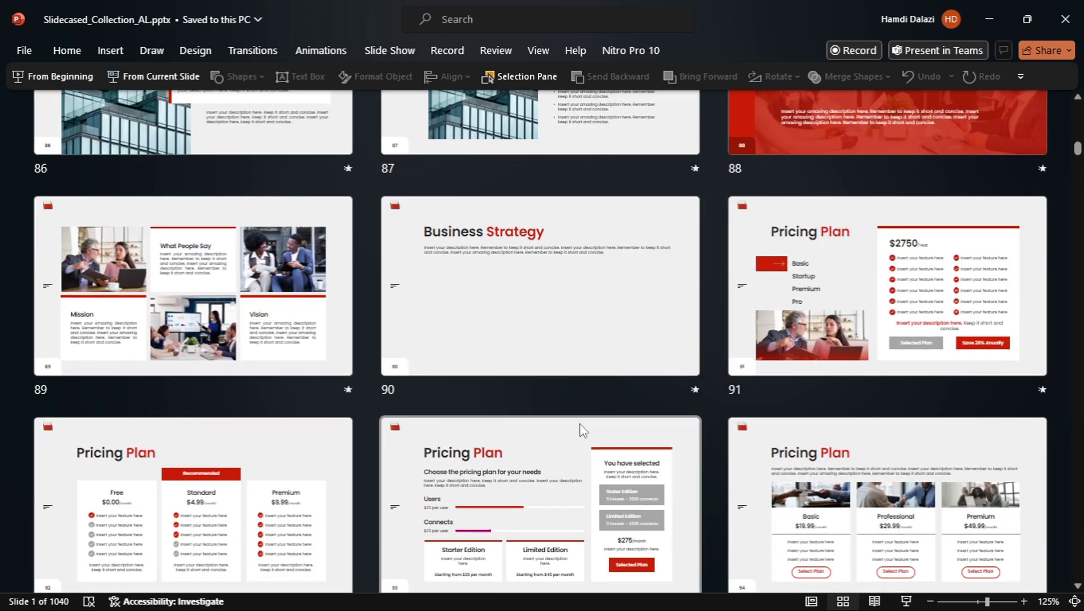
scroll(583, 430, "down", 18)
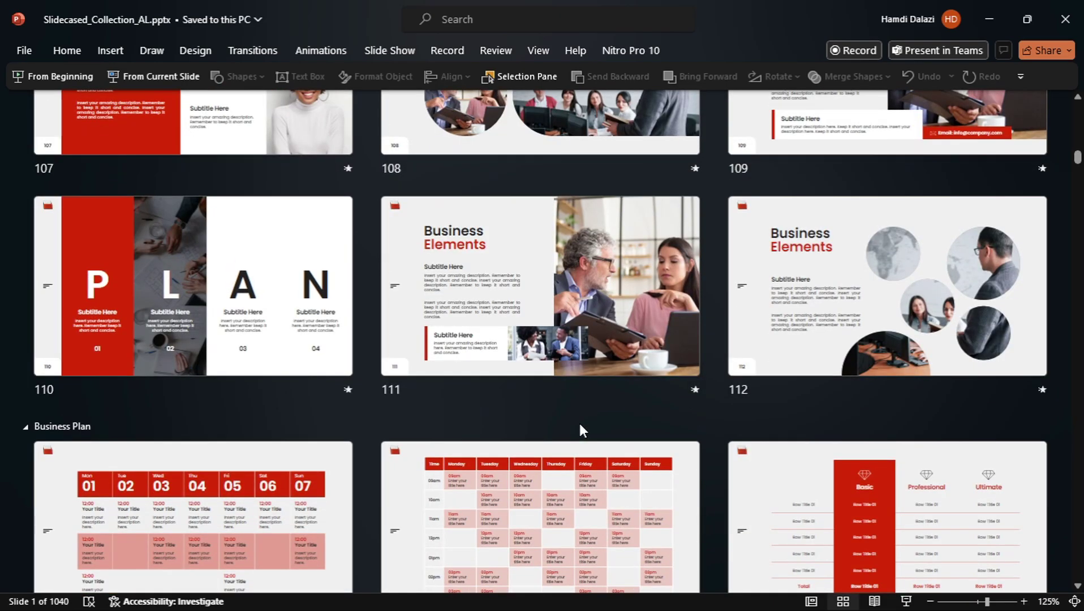
scroll(580, 430, "down", 18)
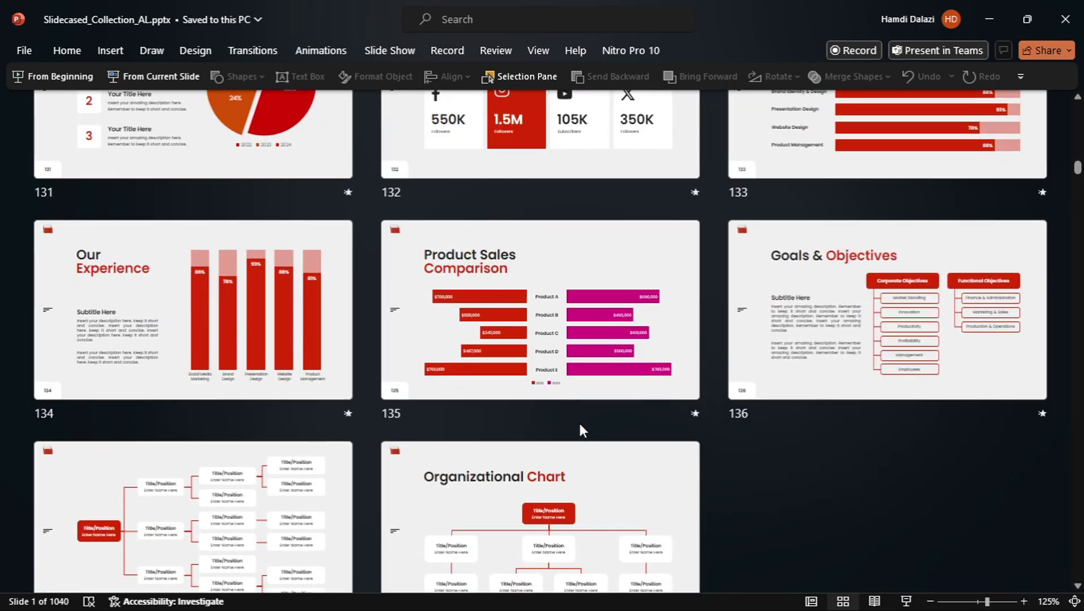
scroll(580, 430, "down", 15)
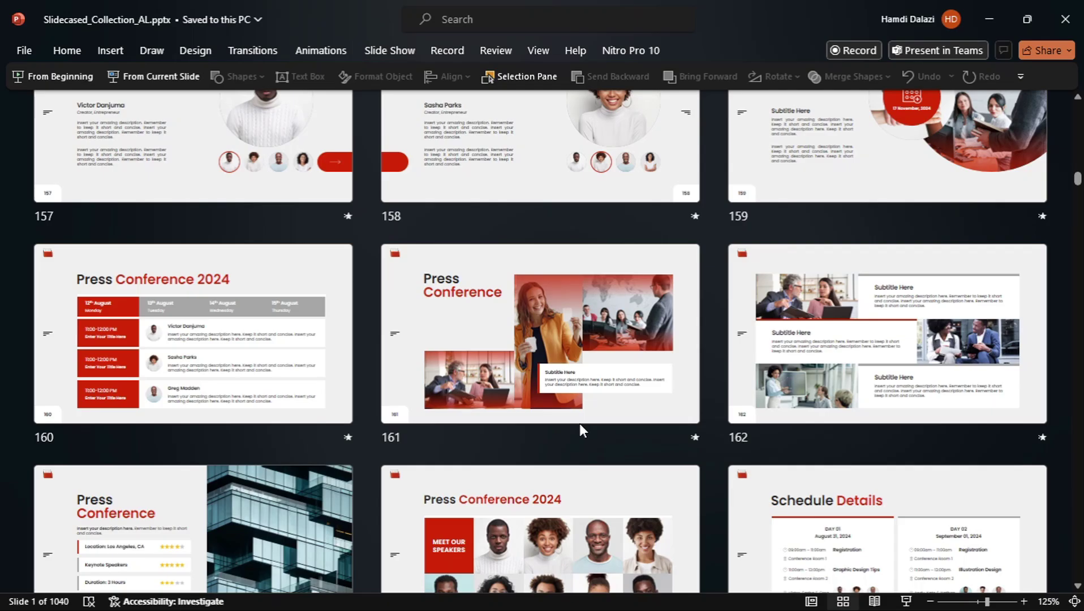
scroll(579, 430, "down", 15)
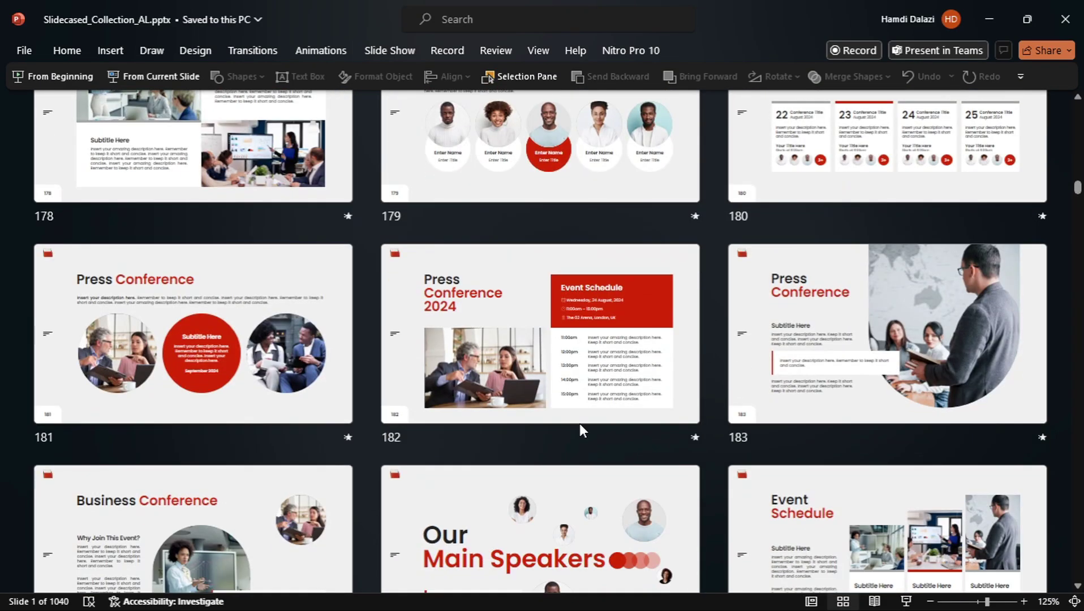
scroll(579, 430, "down", 15)
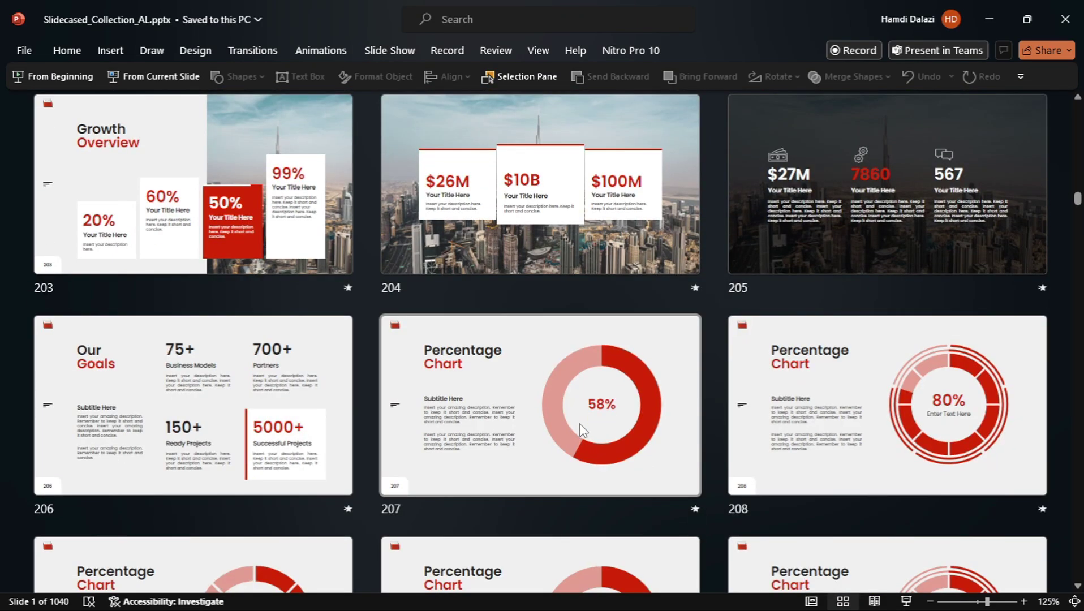
scroll(580, 430, "down", 15)
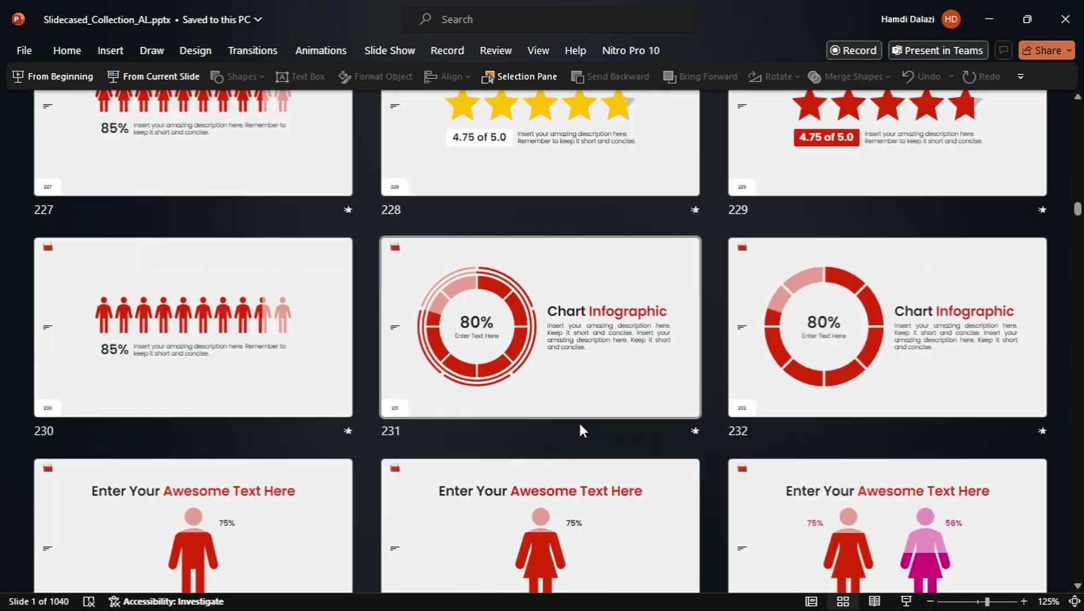
scroll(583, 430, "down", 15)
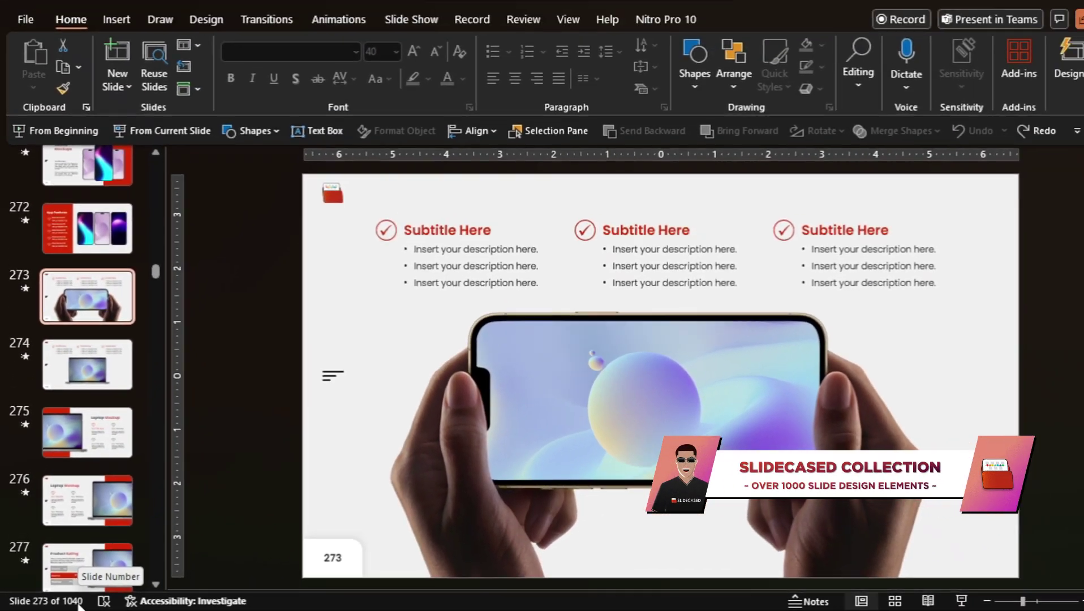
Step down to slide 276, check its layout without changing it, and select the Laptop Mockup title.
key("Down")
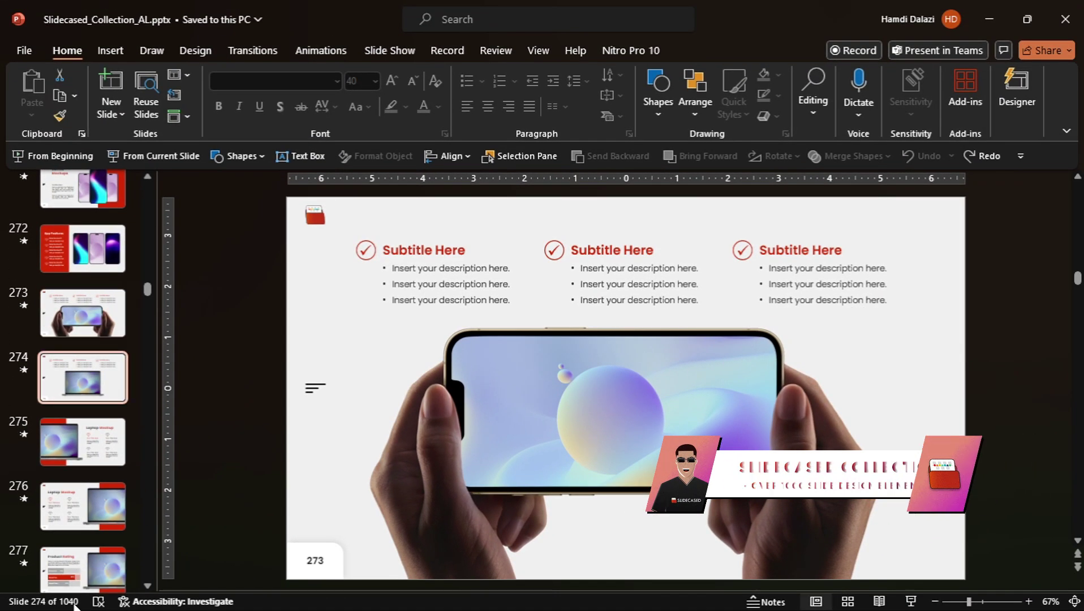
key("Down")
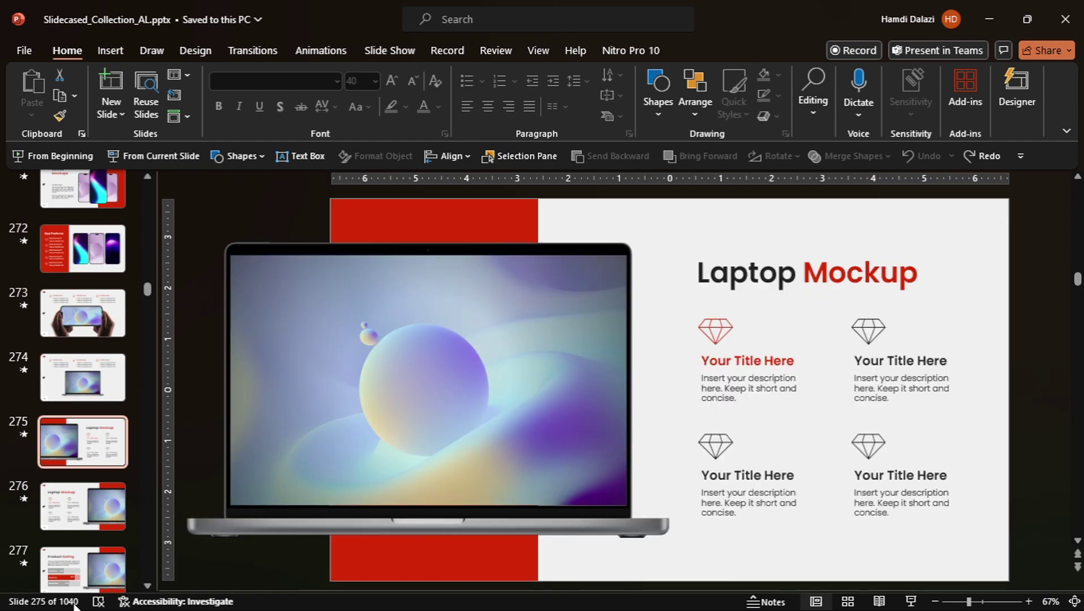
key("Down")
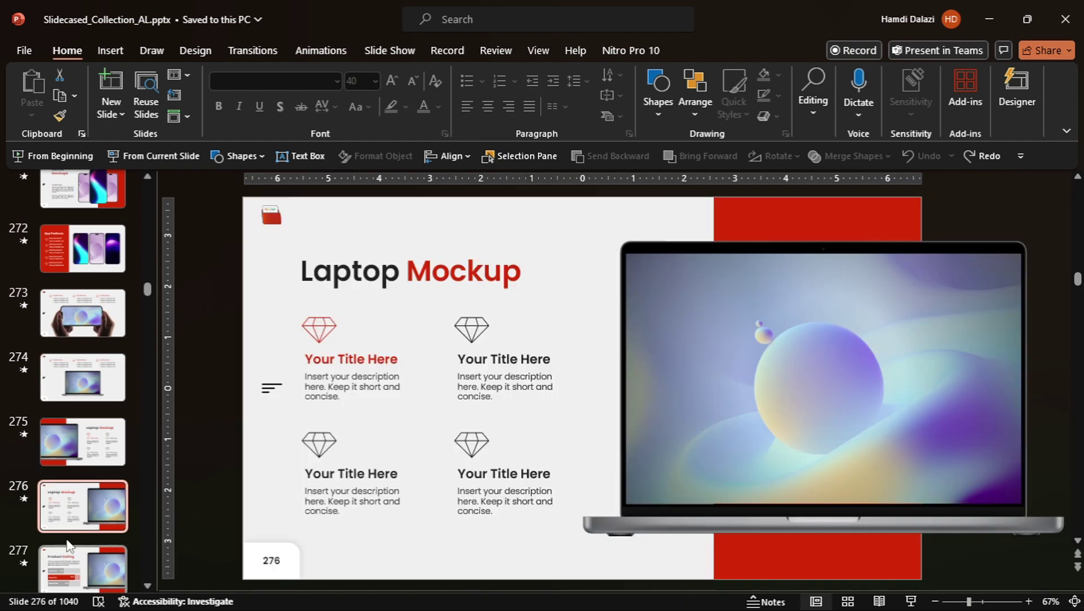
left_click(184, 76)
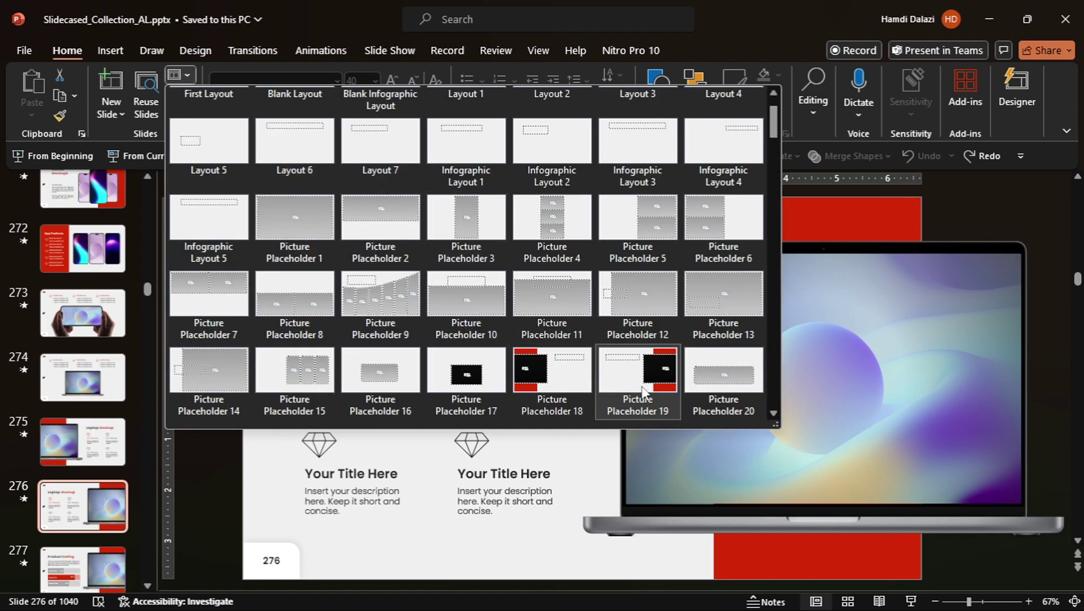
left_click(579, 457)
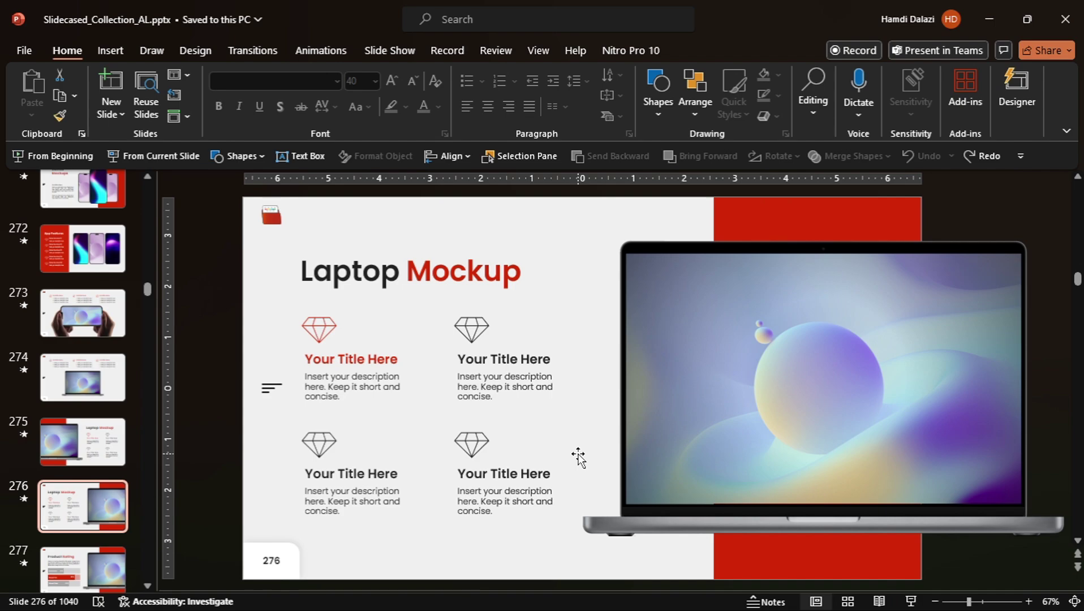
left_click(370, 273)
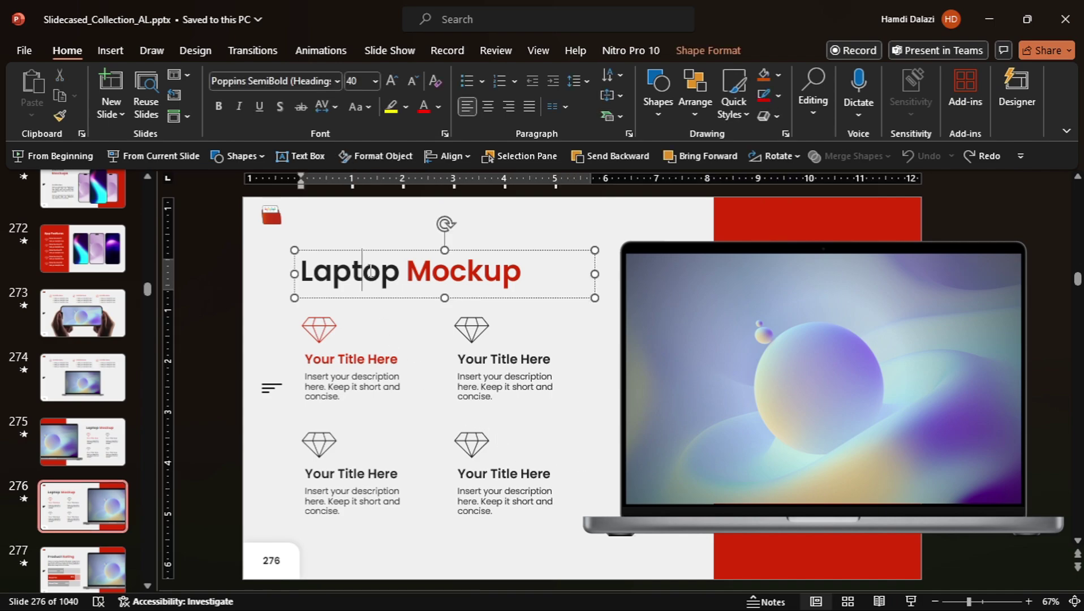
In Slide Master view, save a custom font set 'Outfit' with Outfit SemiBold headings and Outfit body.
left_click(549, 45)
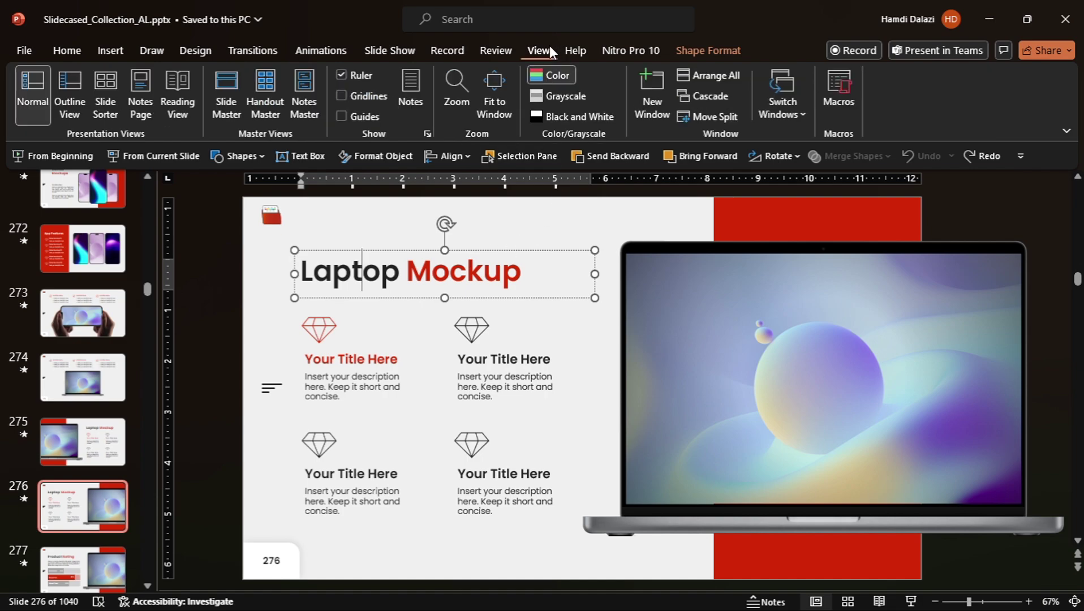
left_click(227, 96)
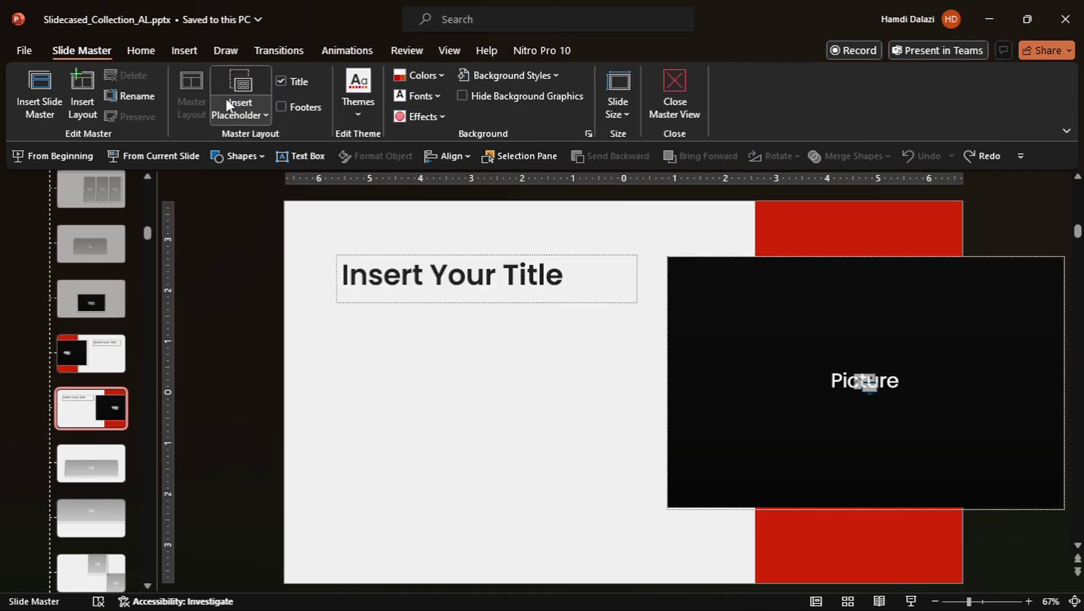
left_click(417, 94)
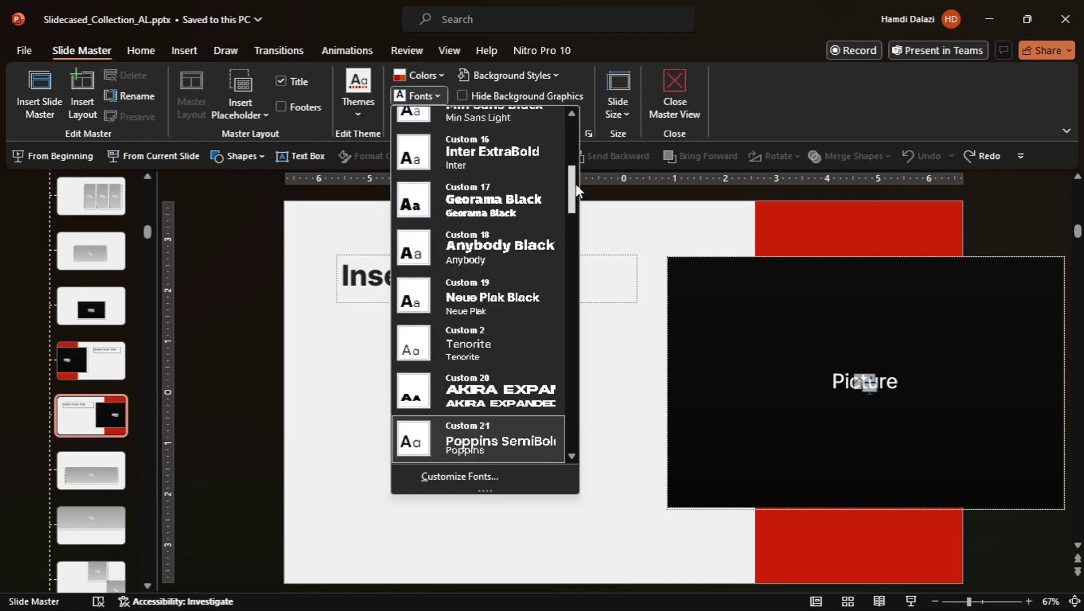
left_click_drag(574, 184, 576, 246)
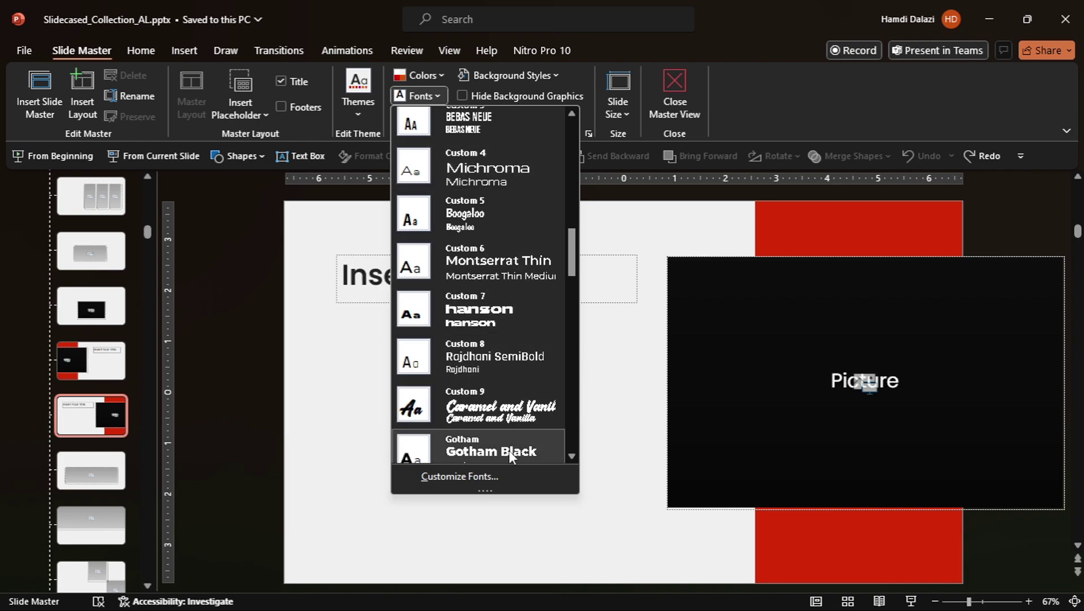
left_click(498, 476)
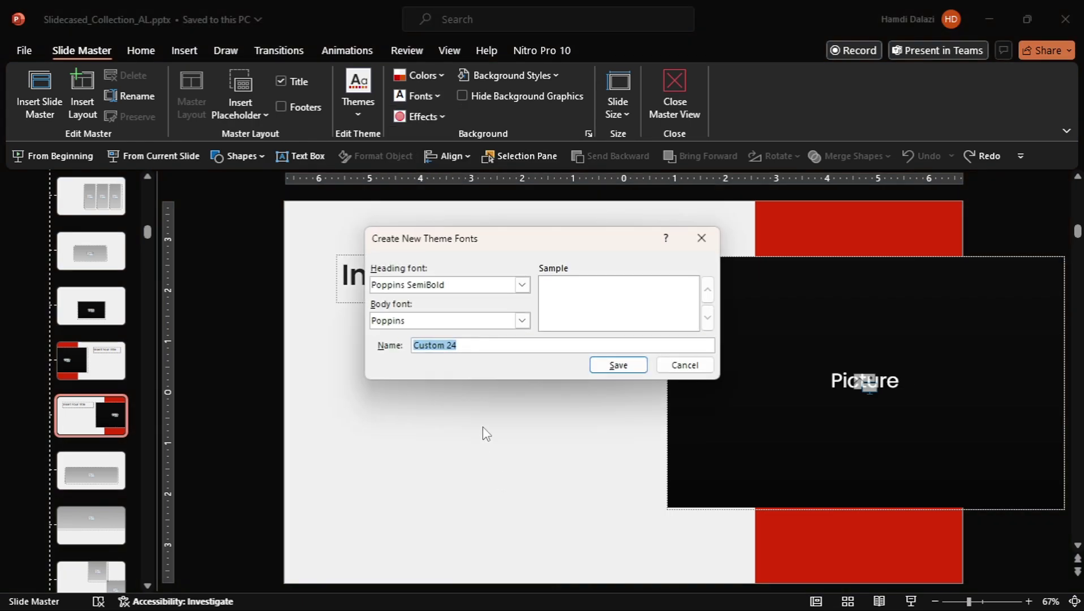
left_click(451, 285)
type("Outfit")
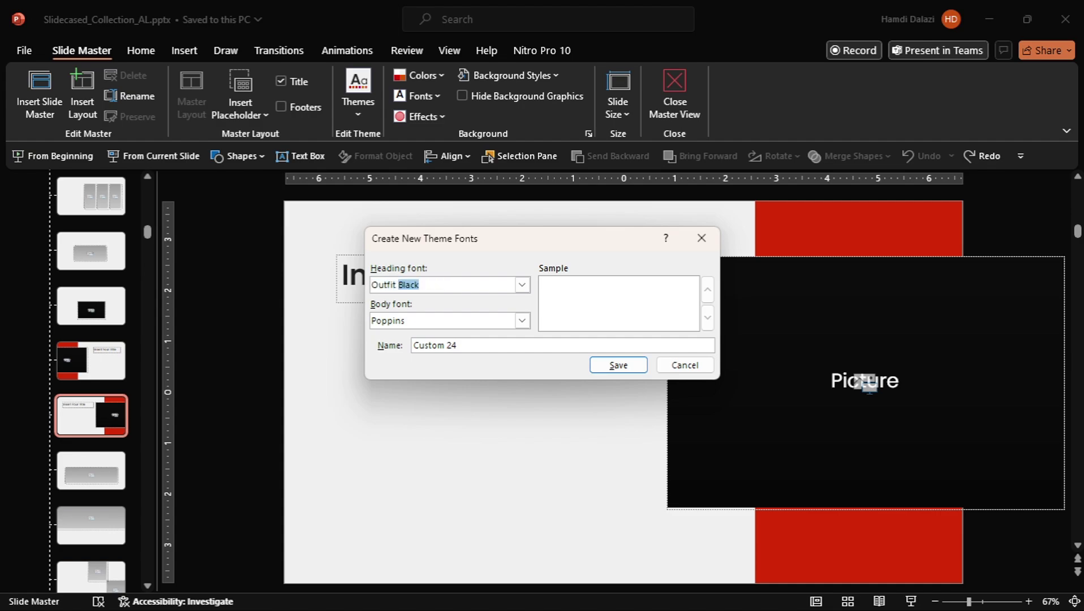
type(" SemiBold")
left_click(438, 321)
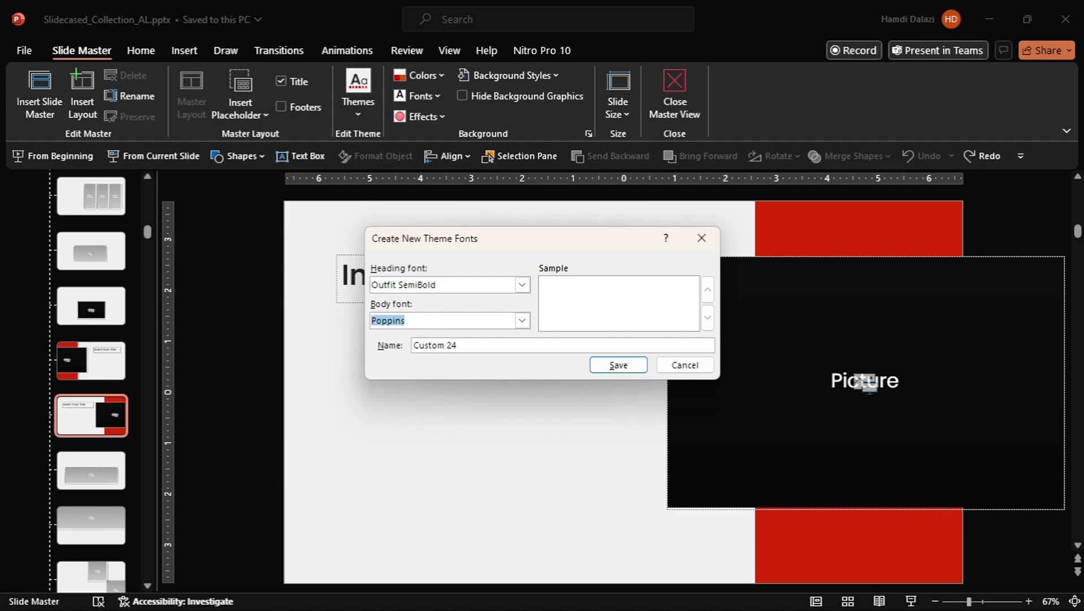
type("Outfit")
triple_click(465, 345)
type("Outfit")
left_click(616, 365)
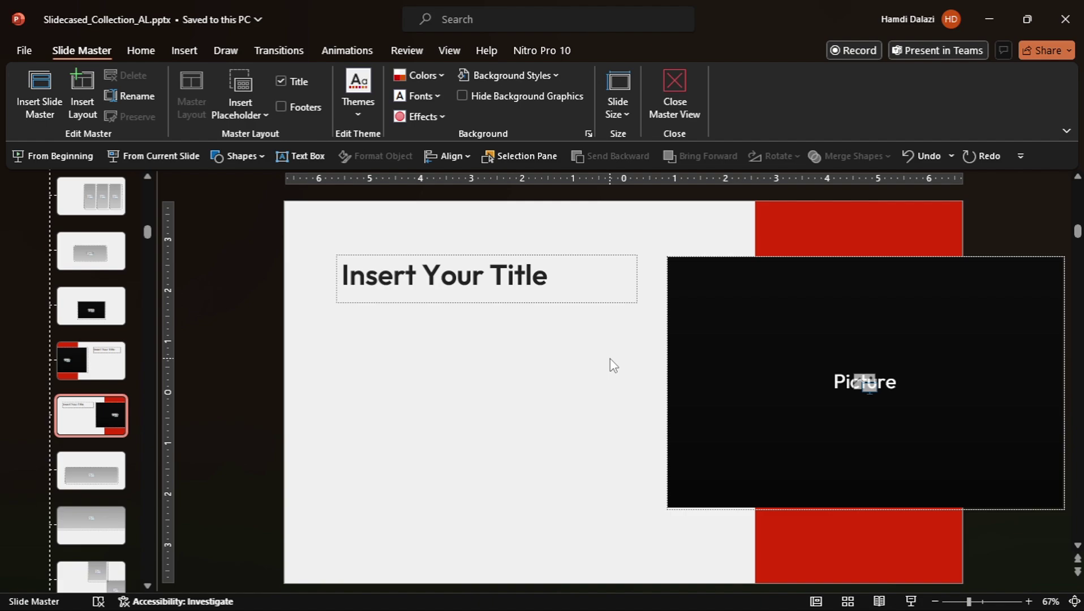
Apply the Outfit theme fonts to all slide masters.
left_click(431, 94)
left_click_drag(572, 139, 572, 283)
right_click(528, 249)
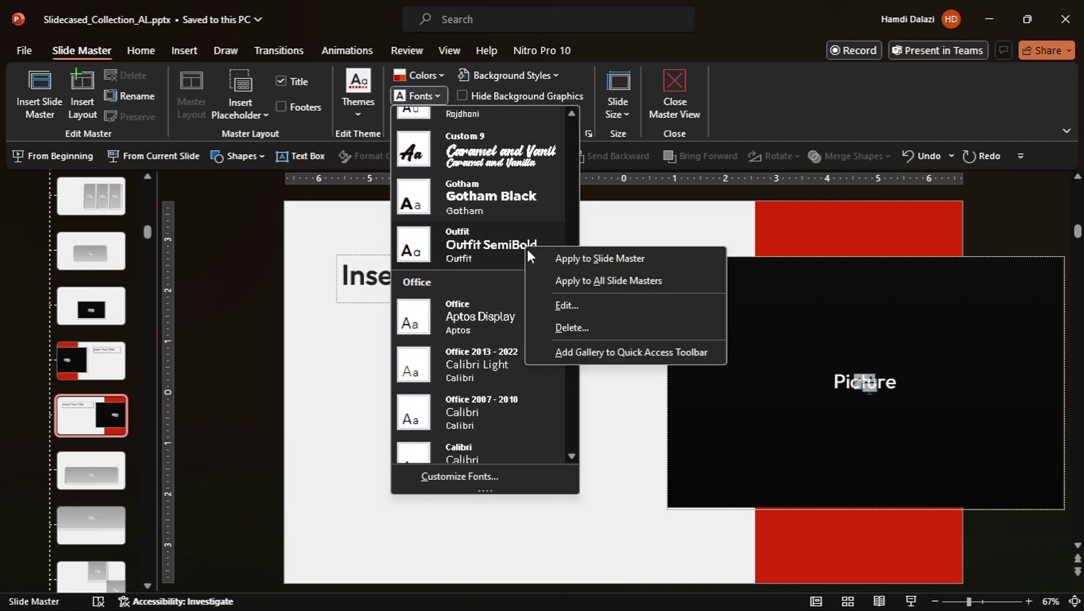
left_click(603, 282)
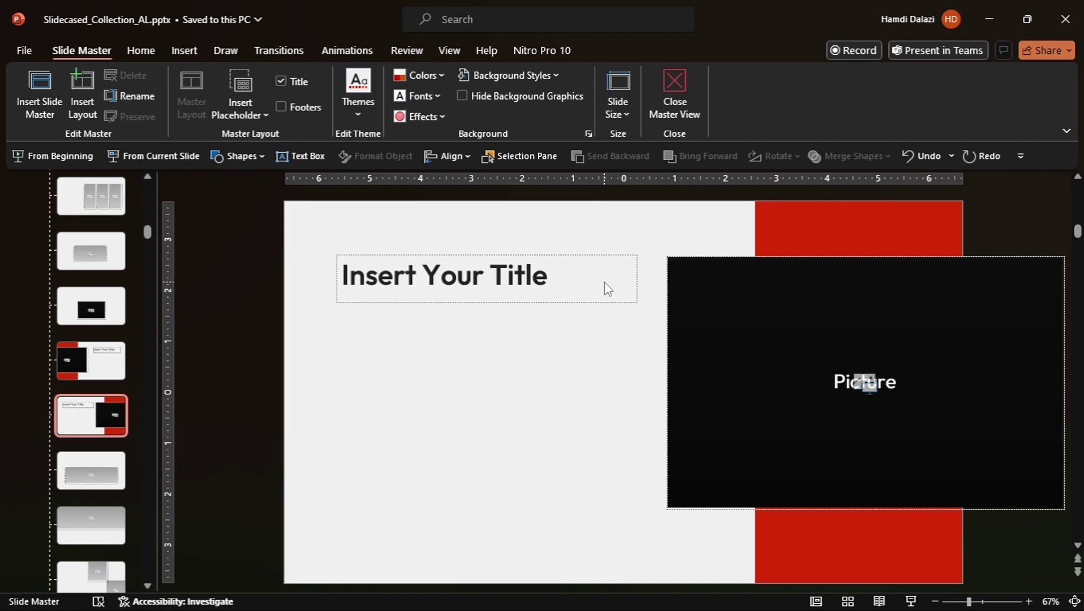
Start a custom theme colour set, inspect the Accent 1 colour picker, then cancel it unchanged.
left_click(433, 78)
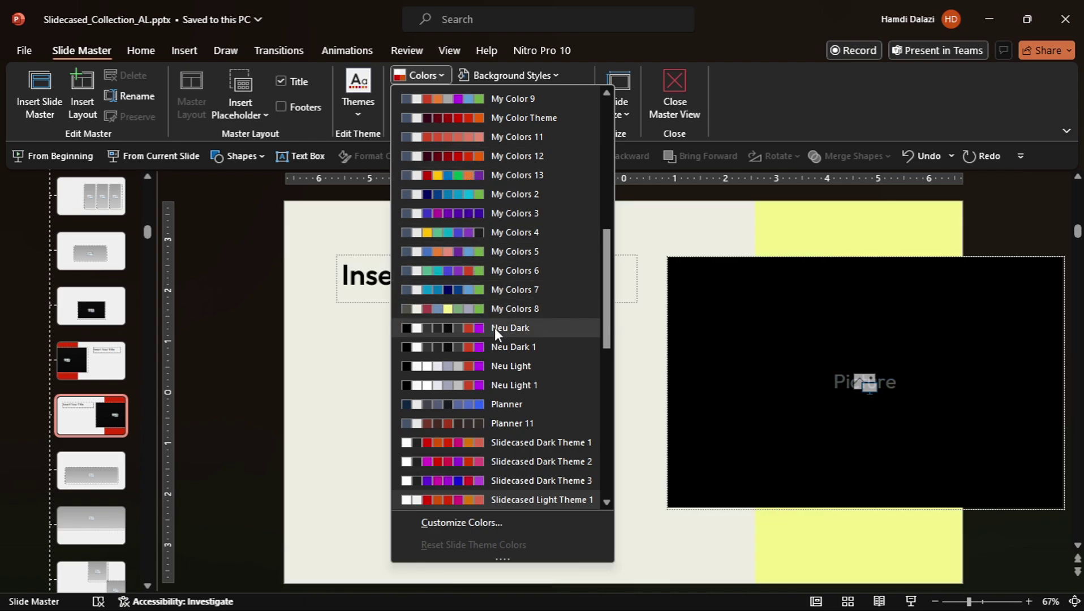
scroll(492, 398, "down", 2)
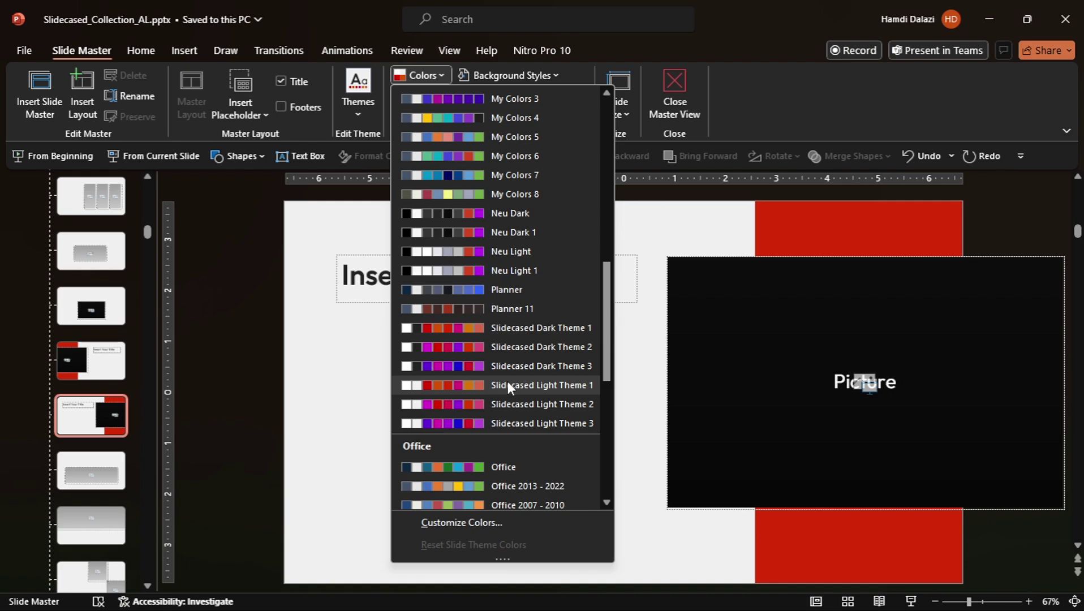
left_click(540, 528)
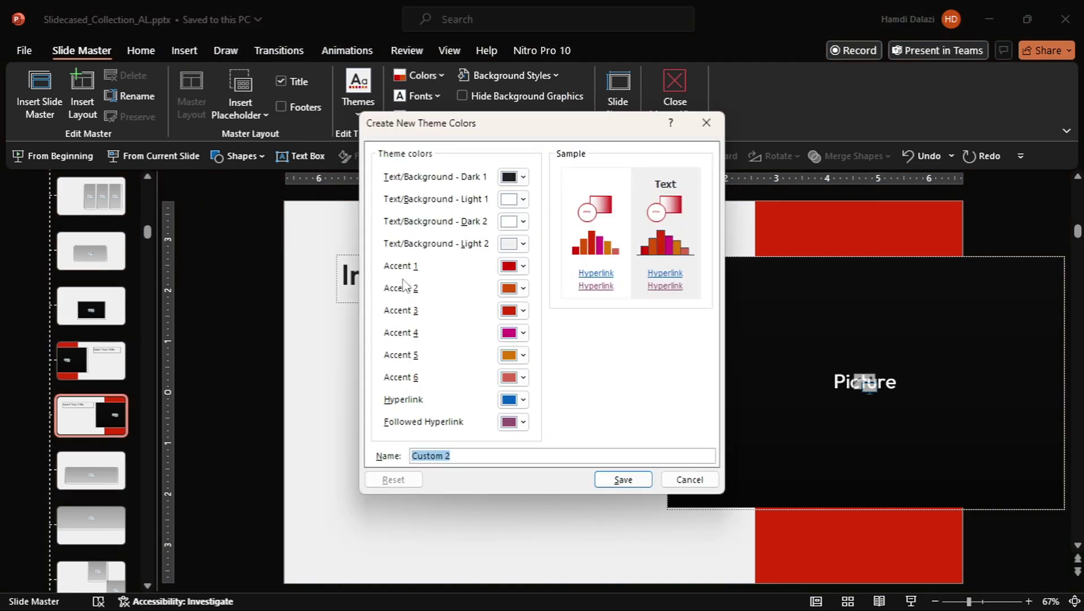
left_click(514, 266)
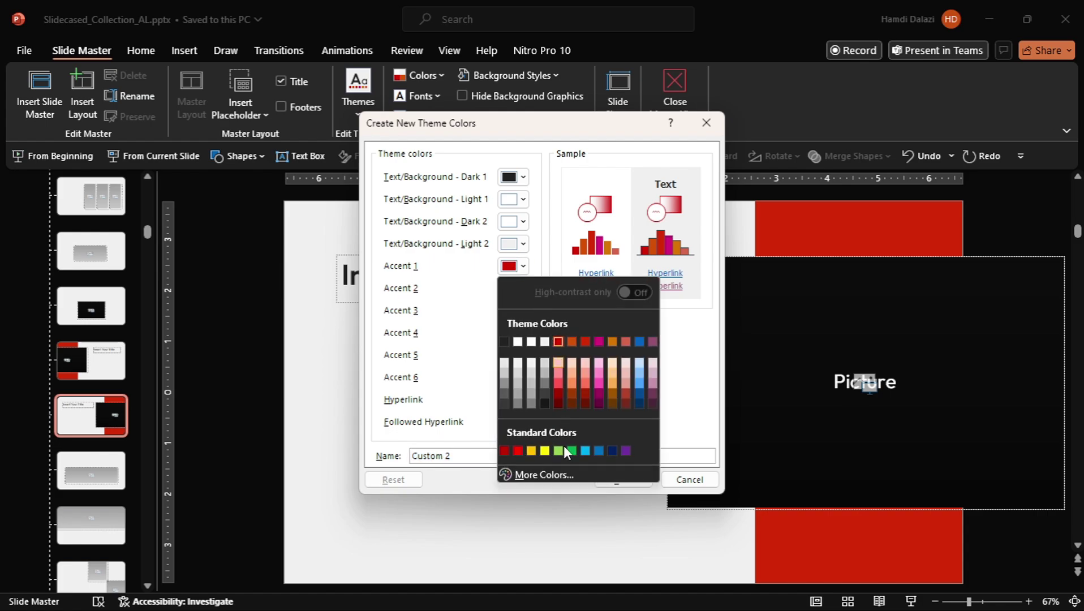
left_click(560, 479)
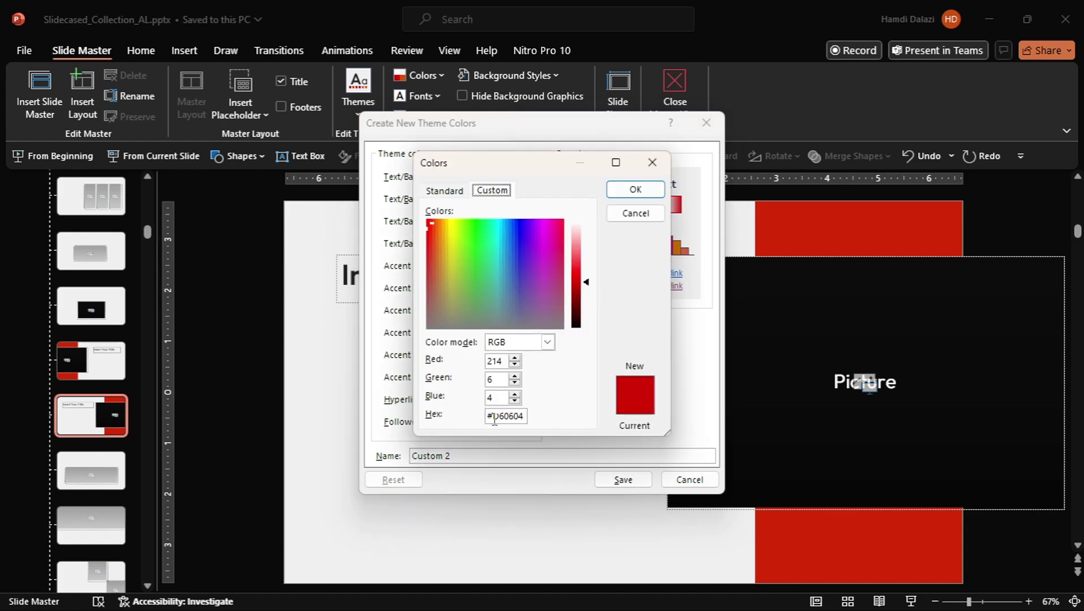
left_click(654, 165)
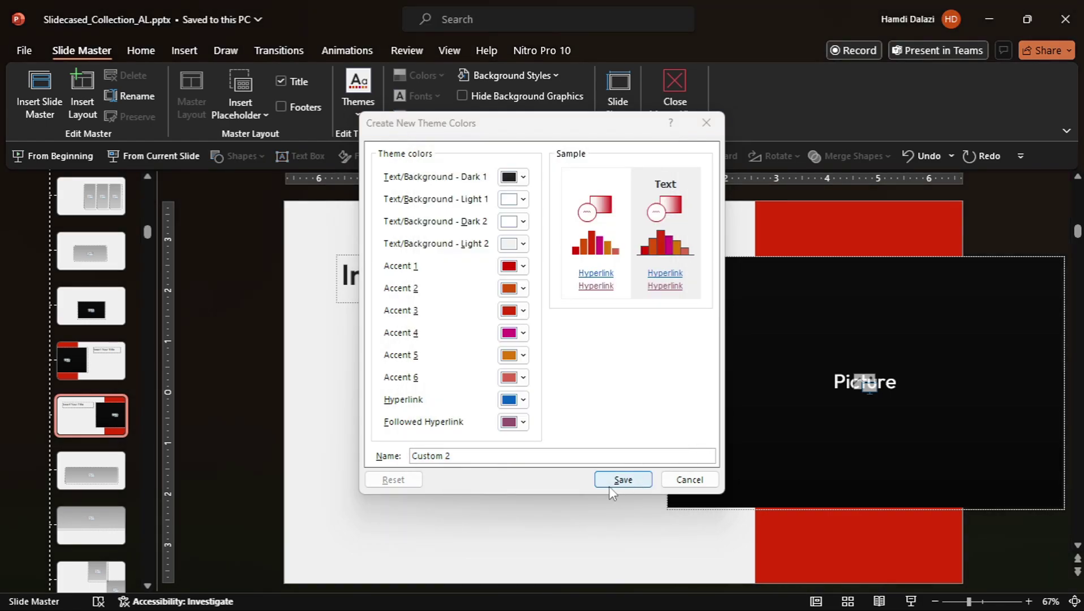
left_click(673, 483)
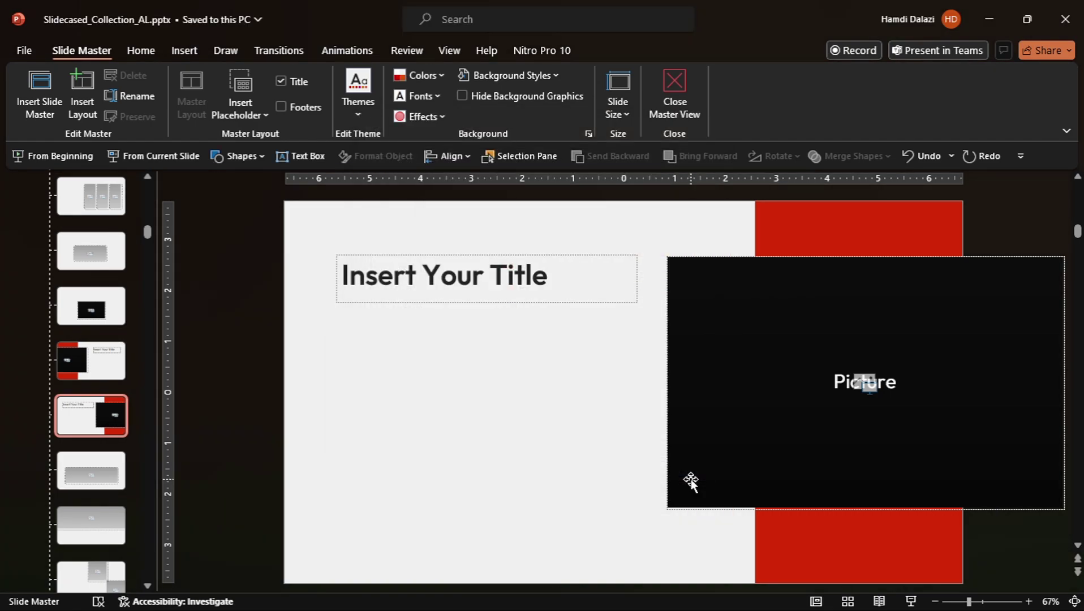
Apply Slidecased Dark Theme 3 colours to all slide masters and close Master View.
left_click(431, 77)
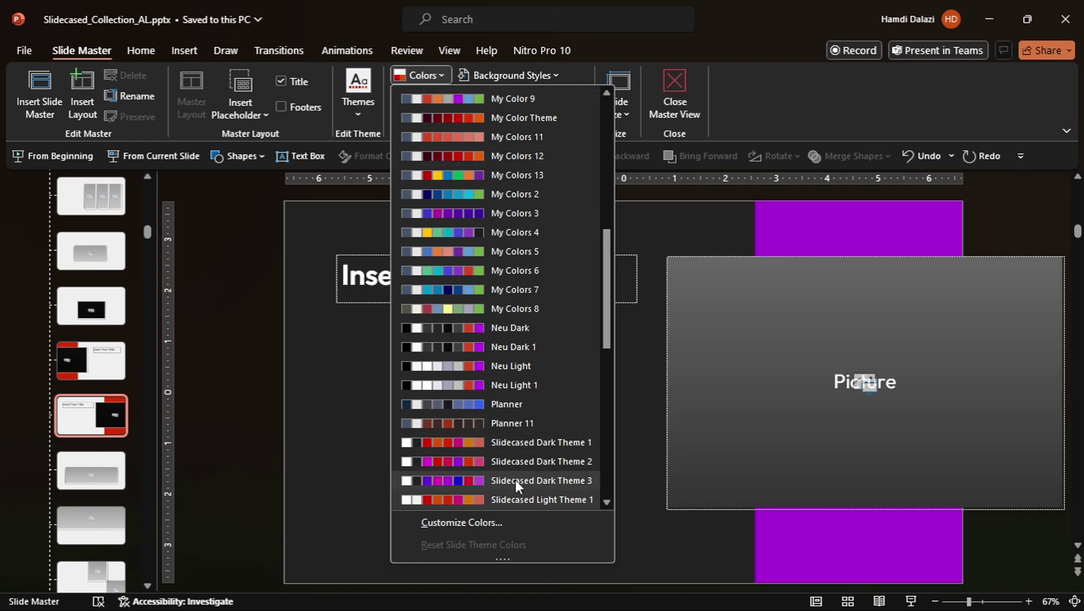
right_click(516, 481)
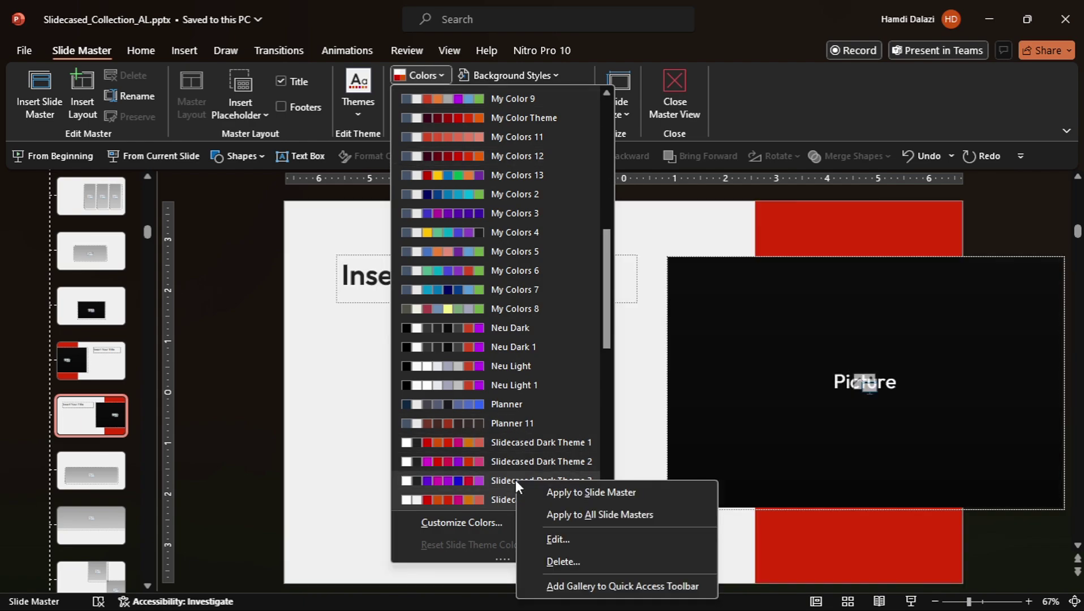
left_click(580, 512)
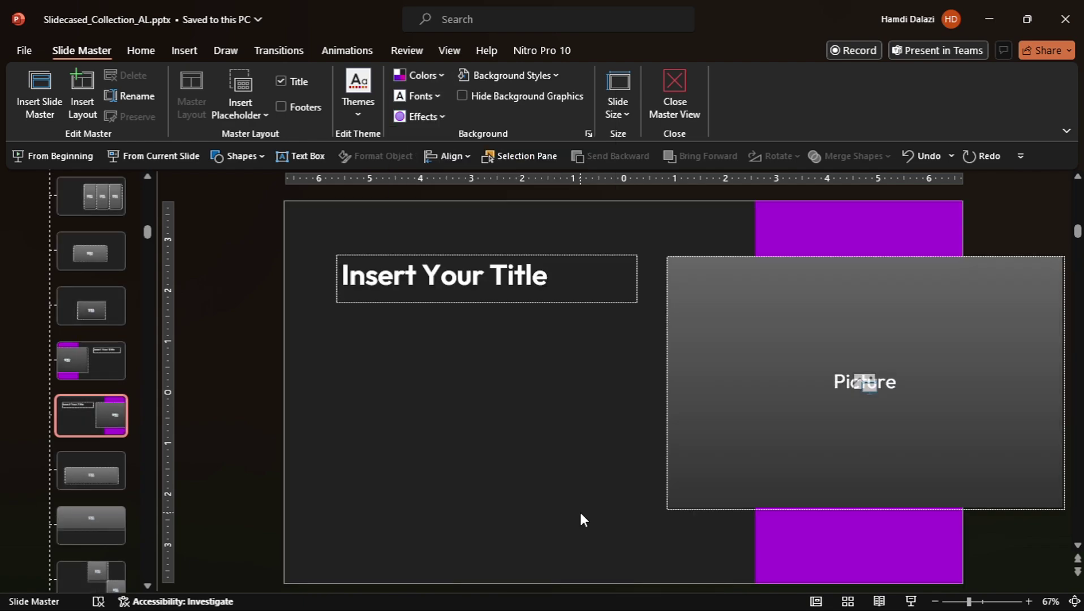
left_click(685, 100)
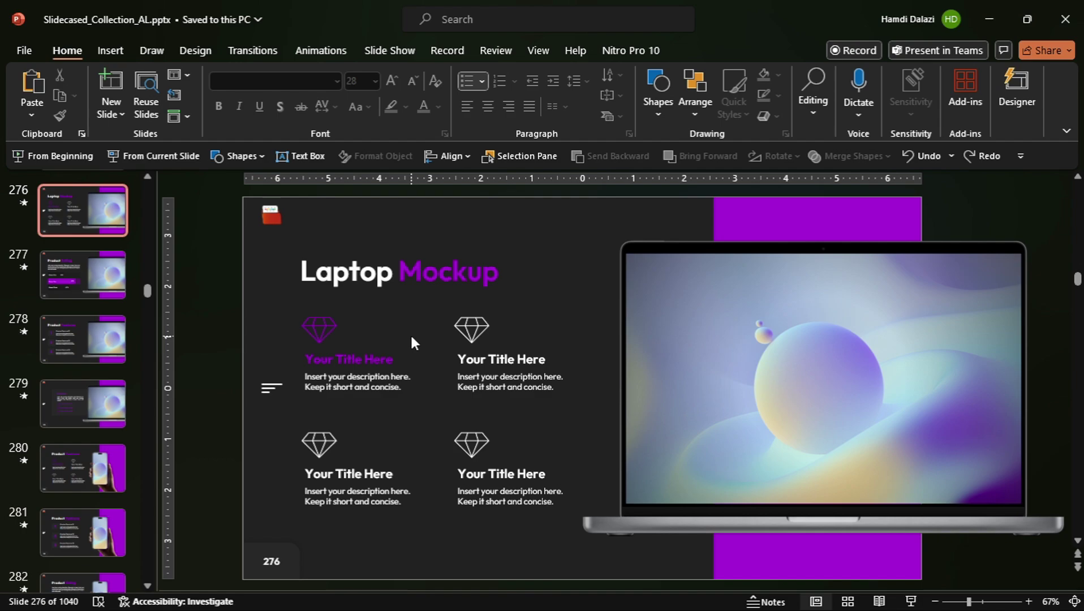
Delete the laptop screen picture and insert the dark purple sphere image into its placeholder.
left_click(816, 383)
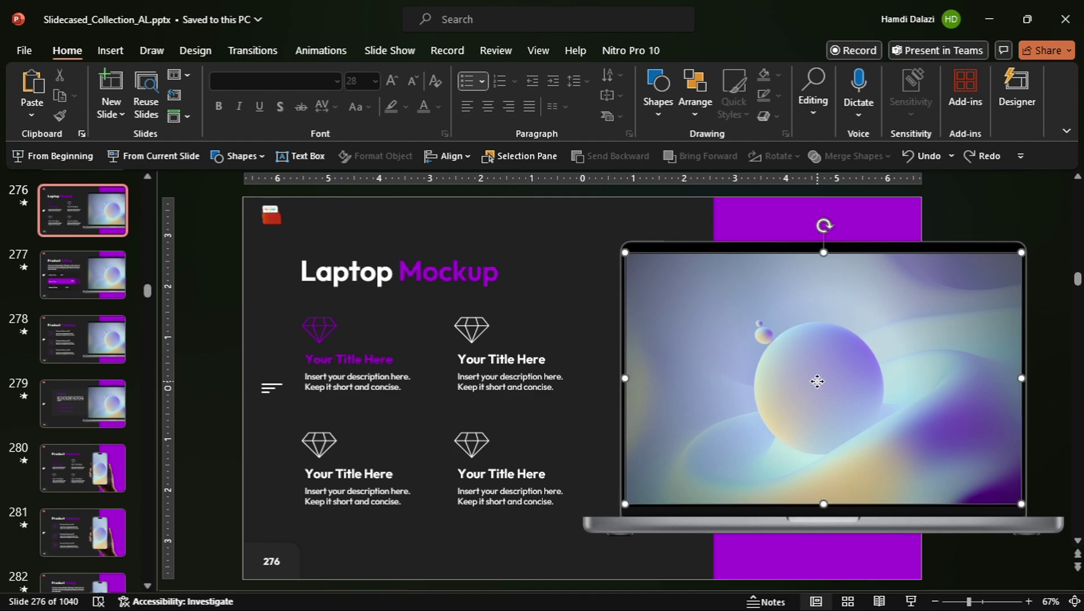
key("Delete")
left_click(824, 378)
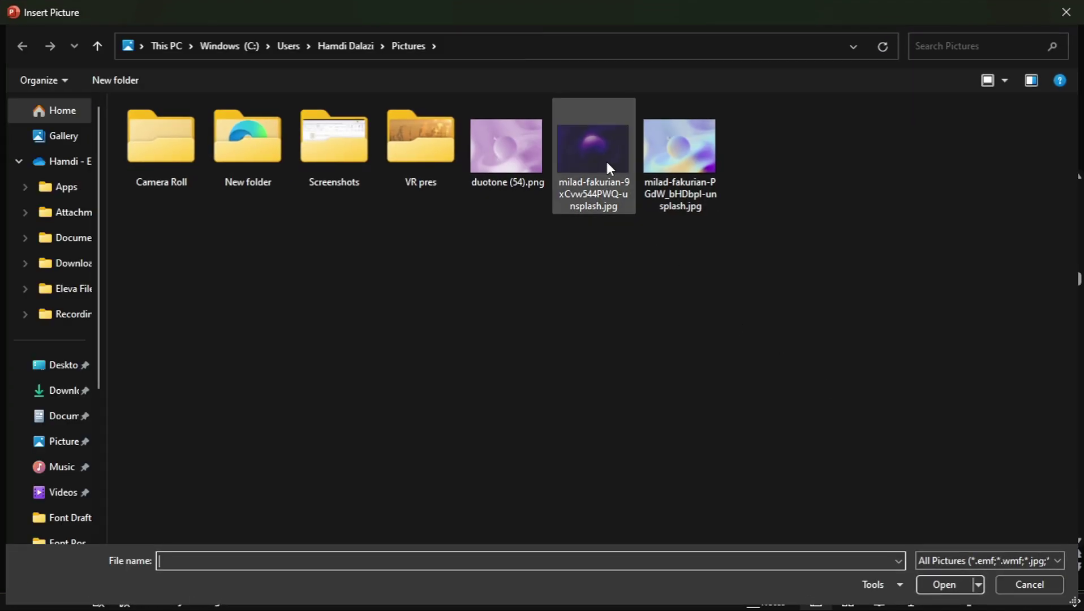
left_click(606, 161)
double_click(605, 159)
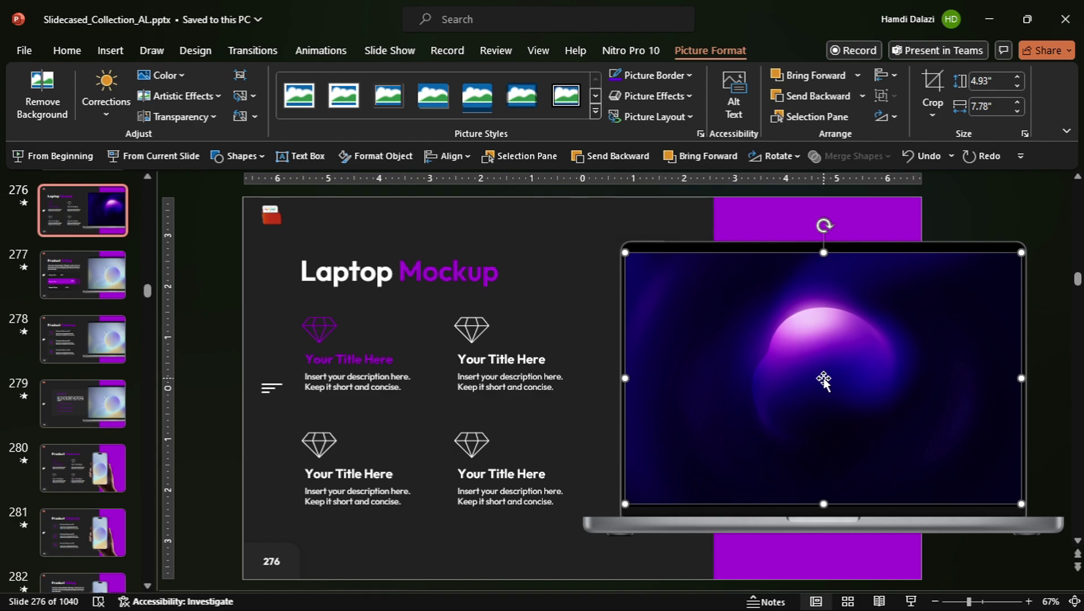
Open the new picture's context options and dismiss them without changes.
right_click(823, 378)
mouse_move(896, 335)
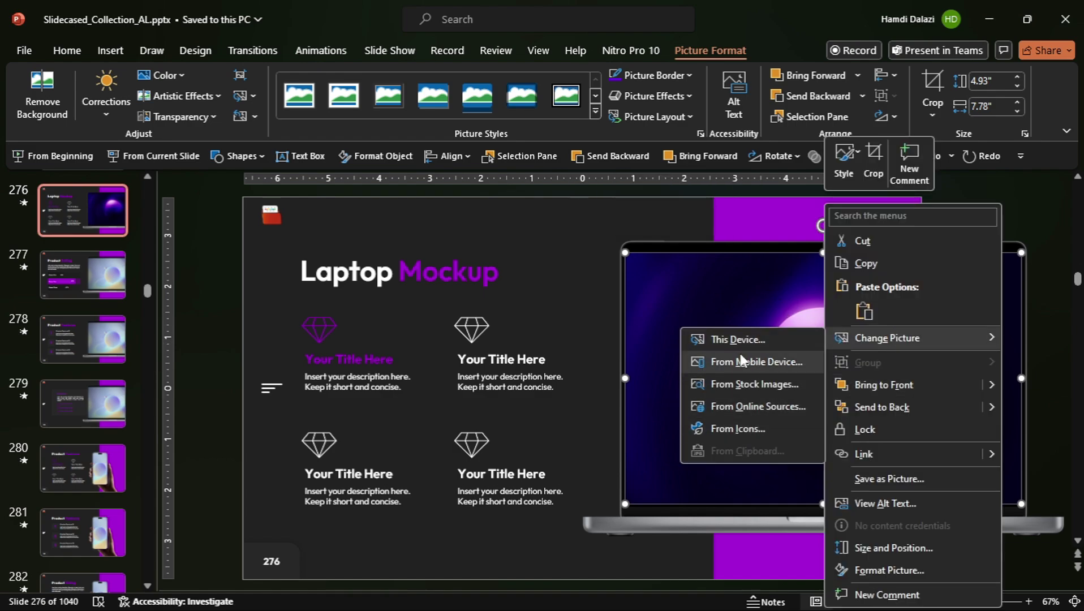
left_click(599, 359)
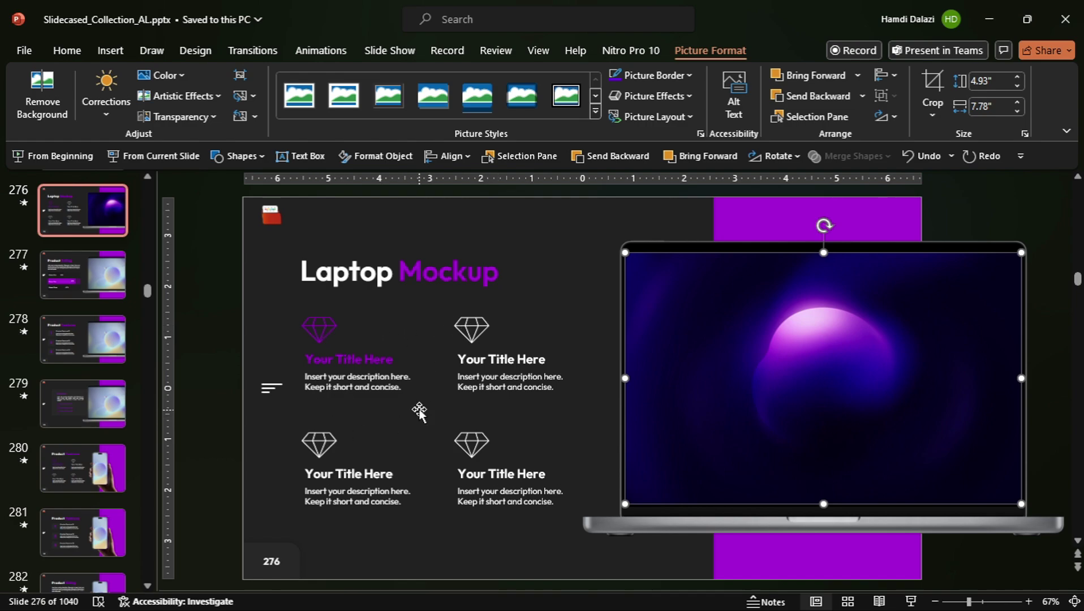
left_click(334, 328)
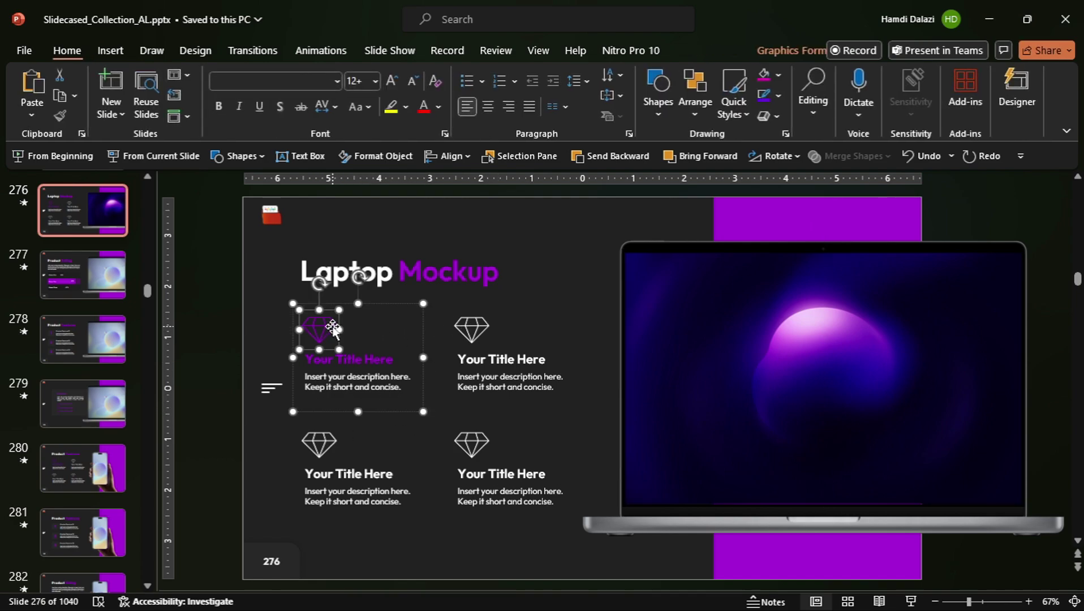
right_click(333, 328)
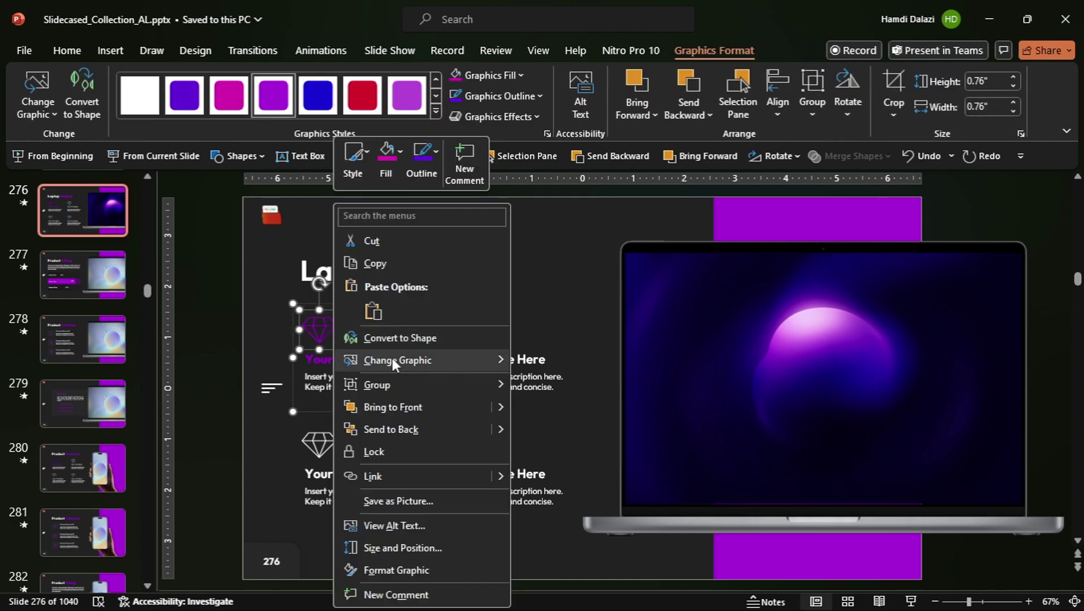
mouse_move(397, 360)
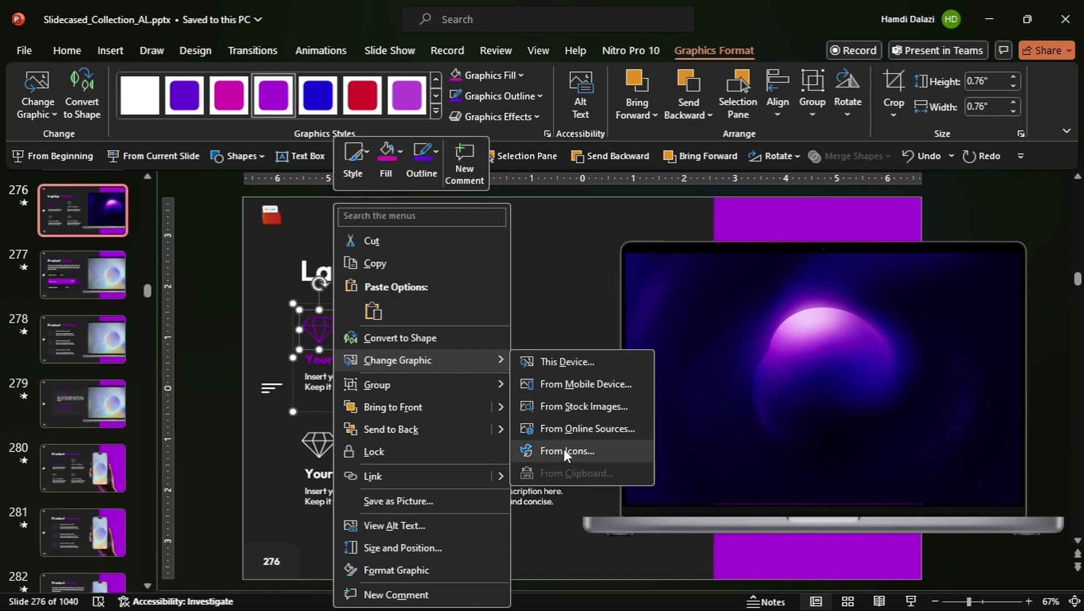
left_click(544, 532)
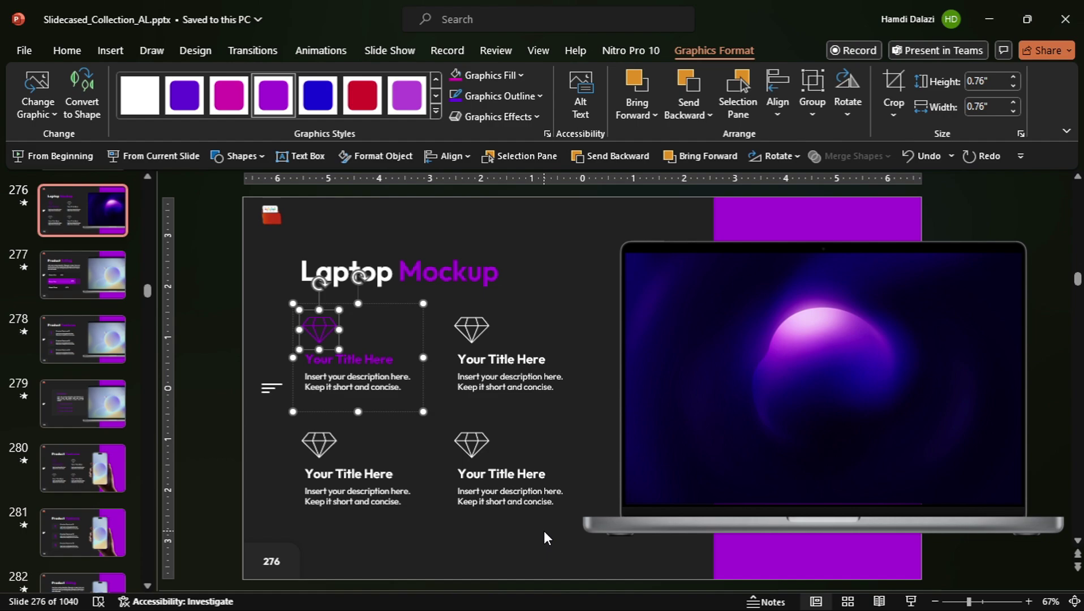